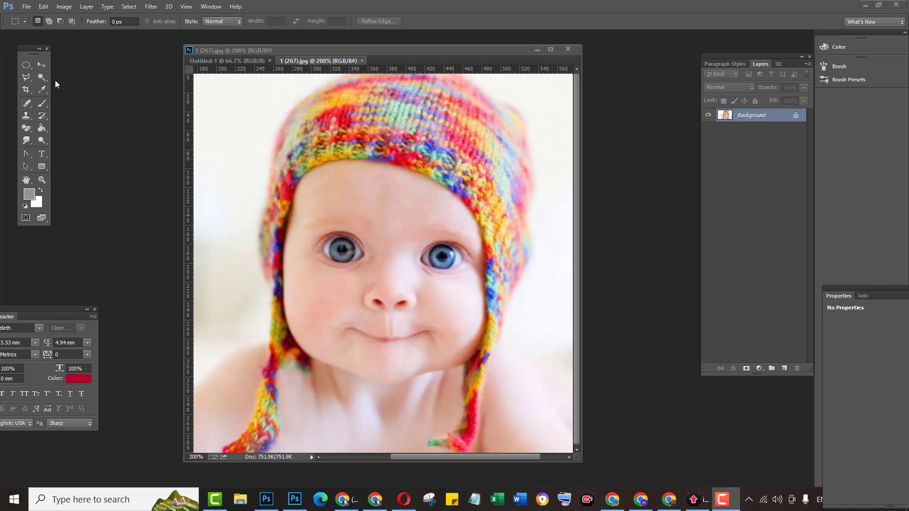
Try a rectangular marquee selection over the eye on the left side of the photo.
{"action": "left_click", "coordinate": [26, 67]}
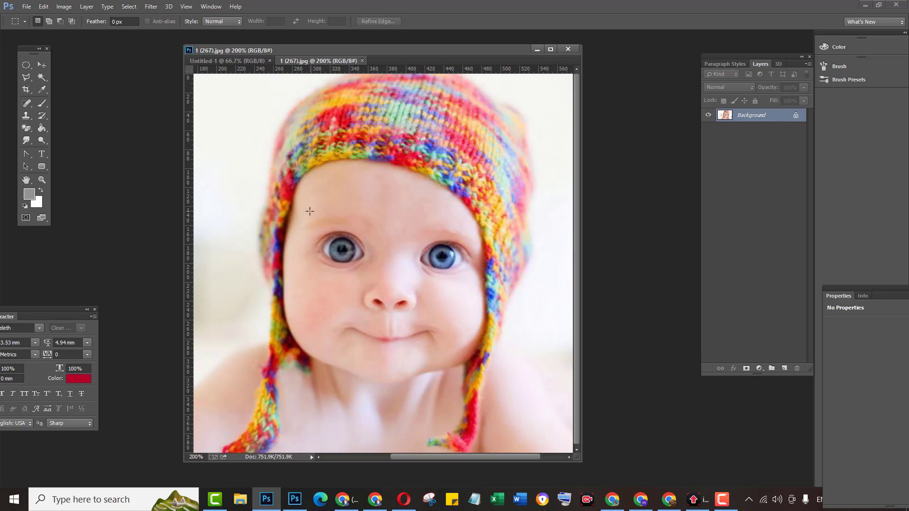
{"action": "left_click_drag", "start_coordinate": [308, 215], "coordinate": [353, 241]}
{"action": "key", "text": "ctrl+z"}
Draw single elliptical marquee selections around one eye and the other in turn, each replacing the previous one.
{"action": "left_click", "coordinate": [22, 65]}
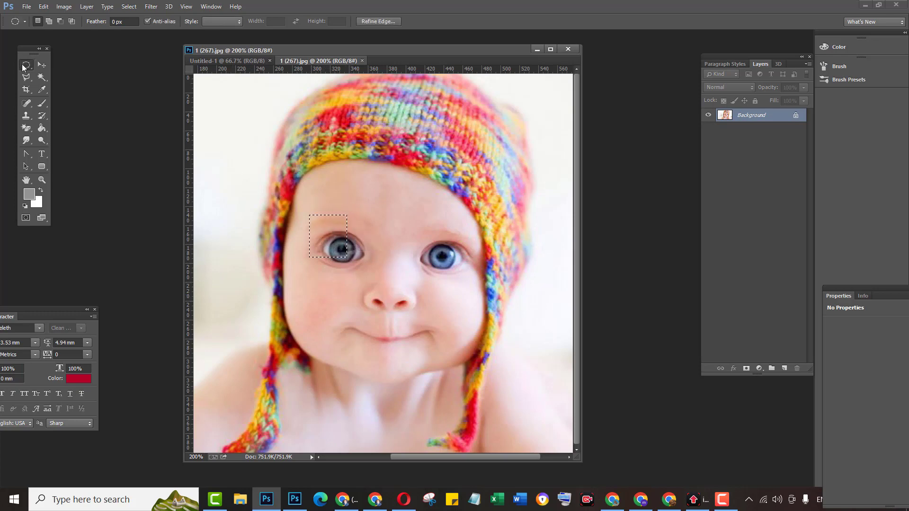
{"action": "left_click", "coordinate": [64, 75]}
{"action": "left_click_drag", "start_coordinate": [294, 207], "coordinate": [369, 272]}
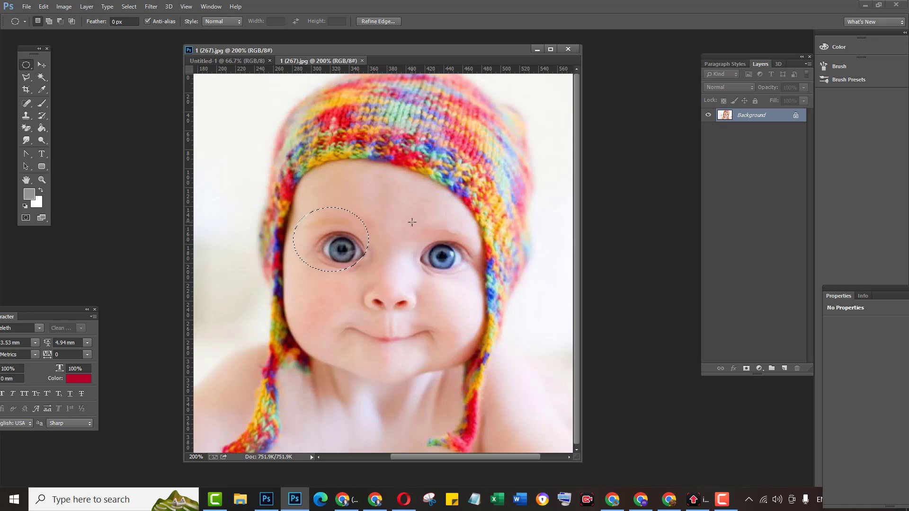
{"action": "left_click_drag", "start_coordinate": [411, 221], "coordinate": [476, 283]}
{"action": "left_click_drag", "start_coordinate": [304, 205], "coordinate": [378, 280]}
{"action": "left_click_drag", "start_coordinate": [412, 216], "coordinate": [481, 286]}
Select both of the baby's eyes together by adding a second elliptical marquee to the first.
{"action": "left_click", "coordinate": [309, 232]}
{"action": "left_click_drag", "start_coordinate": [307, 230], "coordinate": [365, 277]}
{"action": "key", "text": "shift"}
{"action": "left_click_drag", "start_coordinate": [468, 275], "coordinate": [472, 278]}
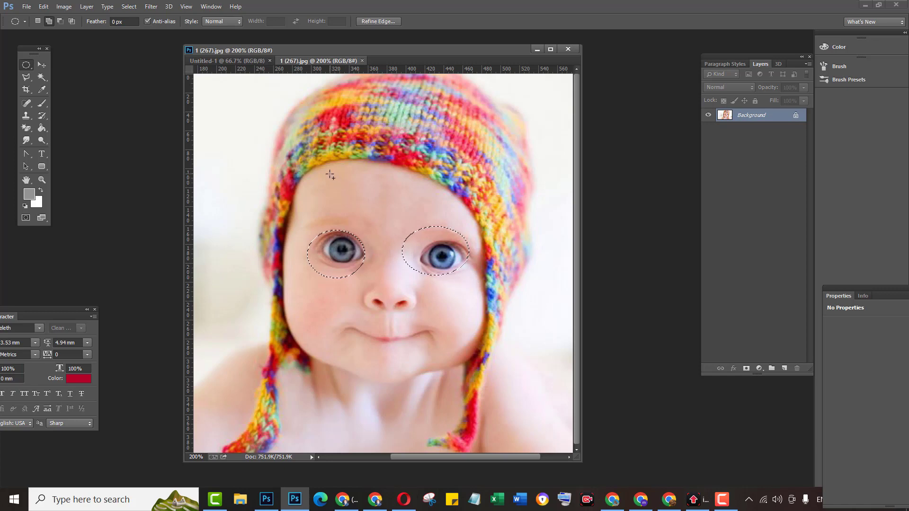
Add six more elliptical areas to the selection, three across the forehead and three across the cheeks and mouth.
{"action": "left_click_drag", "start_coordinate": [331, 176], "coordinate": [379, 221]}
{"action": "left_click_drag", "start_coordinate": [384, 177], "coordinate": [408, 209]}
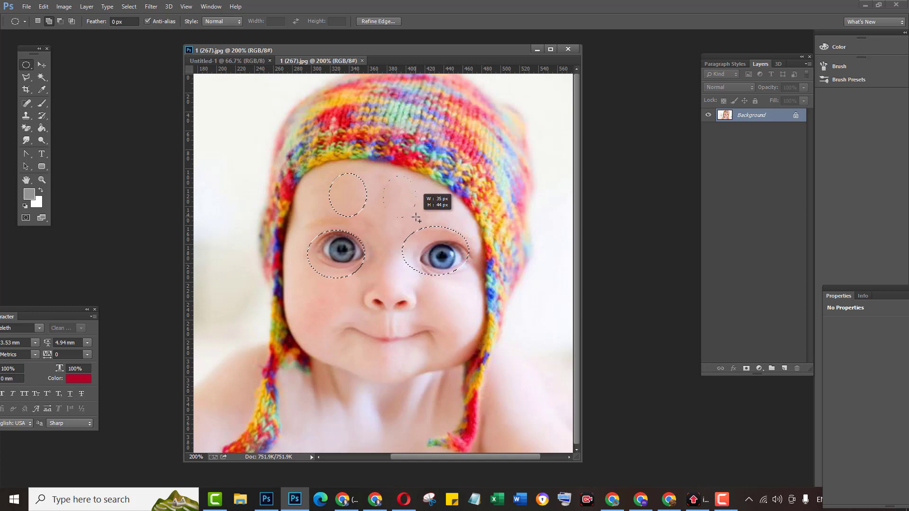
{"action": "left_click_drag", "start_coordinate": [446, 185], "coordinate": [482, 219]}
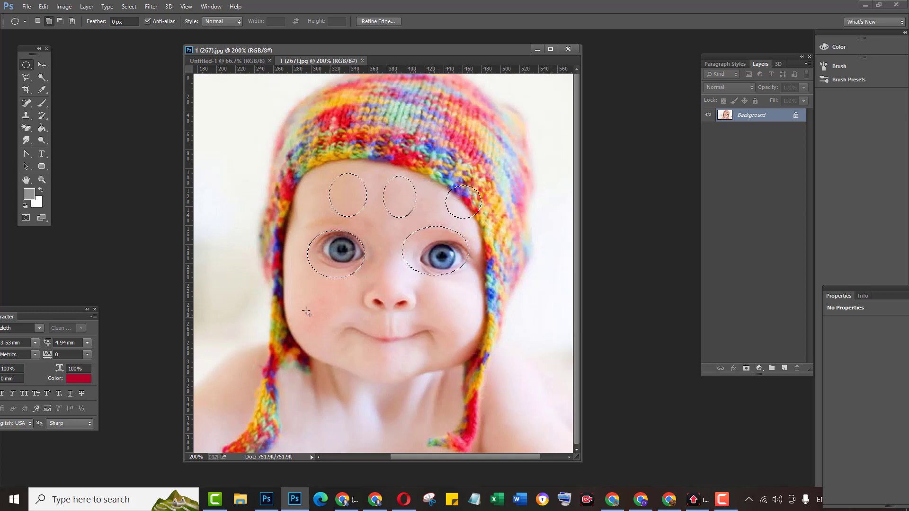
{"action": "left_click_drag", "start_coordinate": [296, 291], "coordinate": [332, 324]}
{"action": "left_click_drag", "start_coordinate": [377, 290], "coordinate": [421, 341]}
{"action": "left_click_drag", "start_coordinate": [429, 292], "coordinate": [470, 339]}
Try a brightness of 67 on the selected ellipses, discarding the adjustment and clearing the selection.
{"action": "left_click", "coordinate": [64, 6]}
{"action": "mouse_move", "coordinate": [138, 35]}
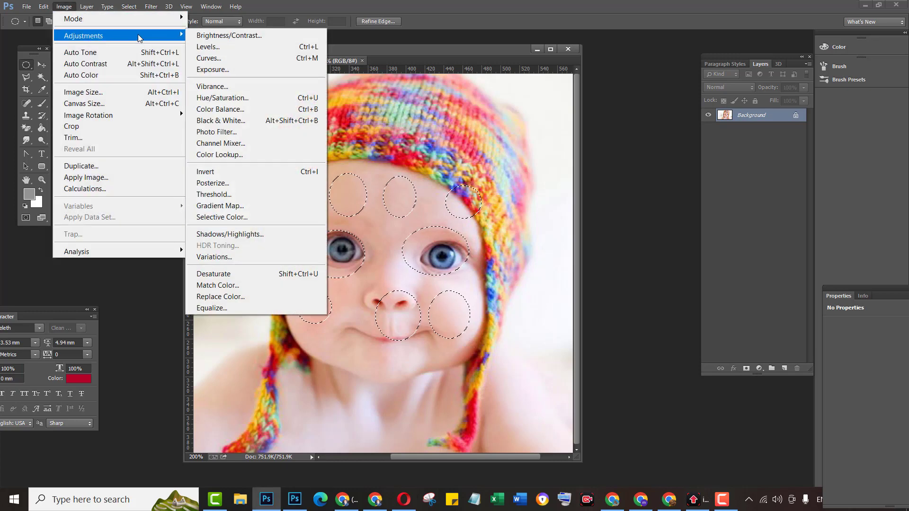
{"action": "left_click", "coordinate": [223, 35]}
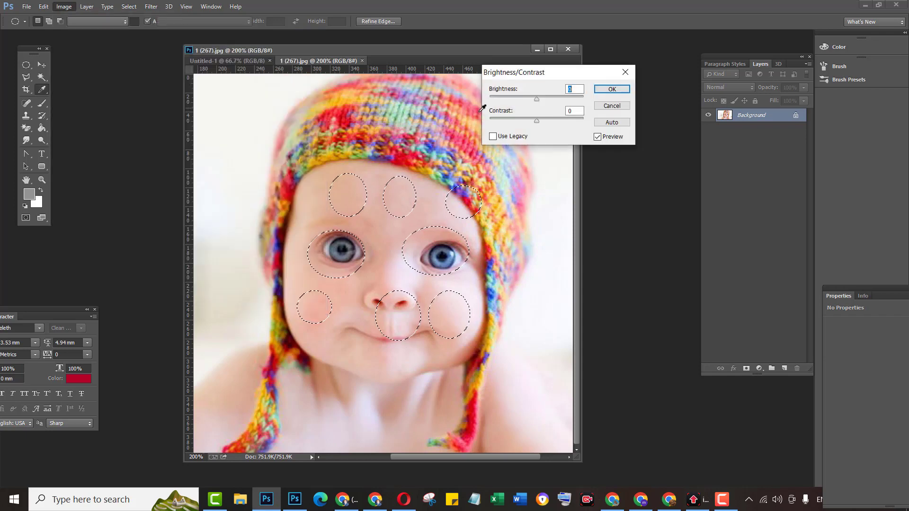
{"action": "left_click_drag", "start_coordinate": [537, 99], "coordinate": [558, 104]}
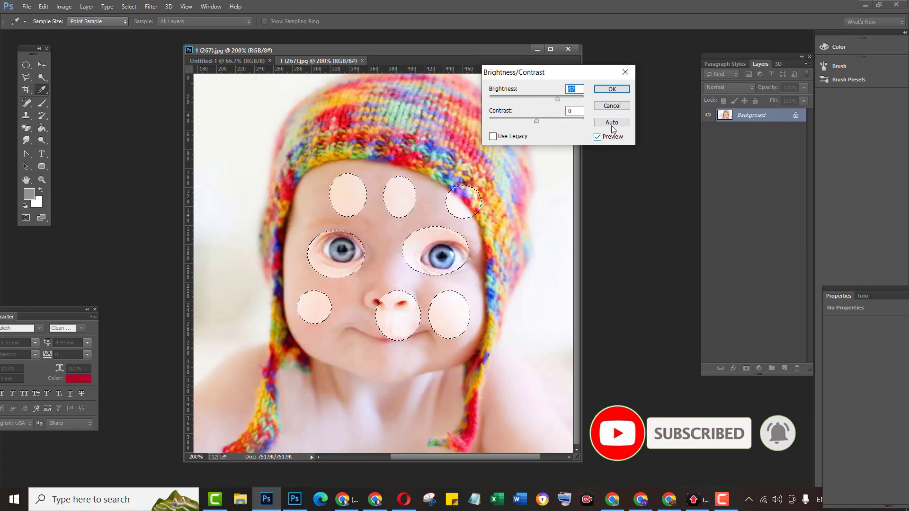
{"action": "left_click", "coordinate": [608, 111]}
{"action": "key", "text": "m"}
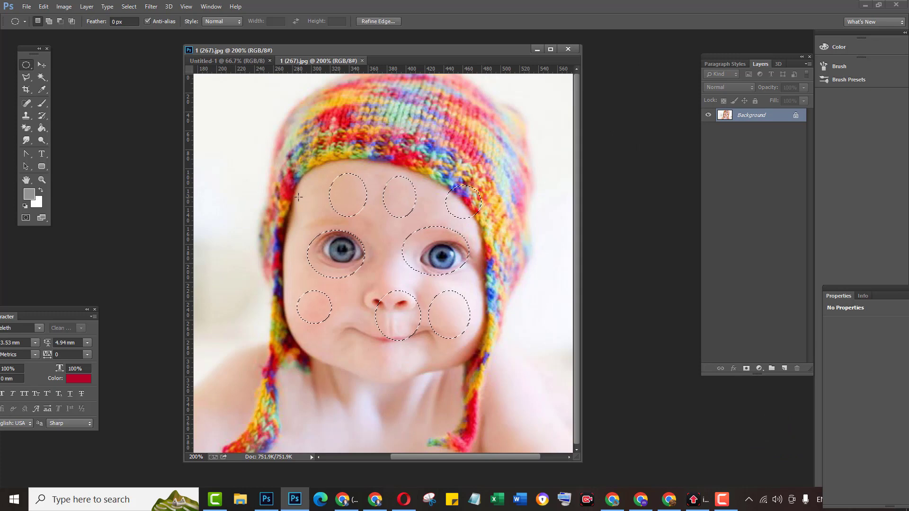
{"action": "key", "text": "ctrl+d"}
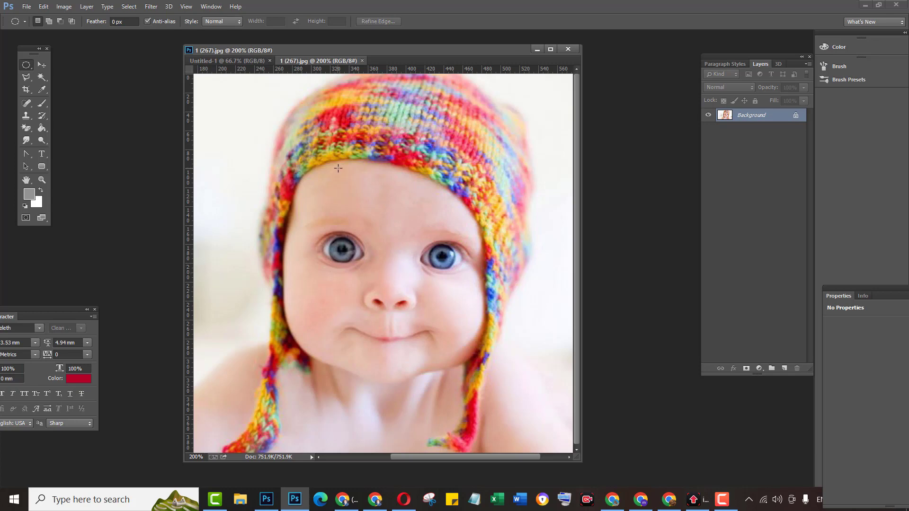
Make a ring-shaped selection on the forehead by subtracting a small ellipse from inside a larger elliptical marquee.
{"action": "left_click_drag", "start_coordinate": [339, 168], "coordinate": [407, 238]}
{"action": "key", "text": "alt"}
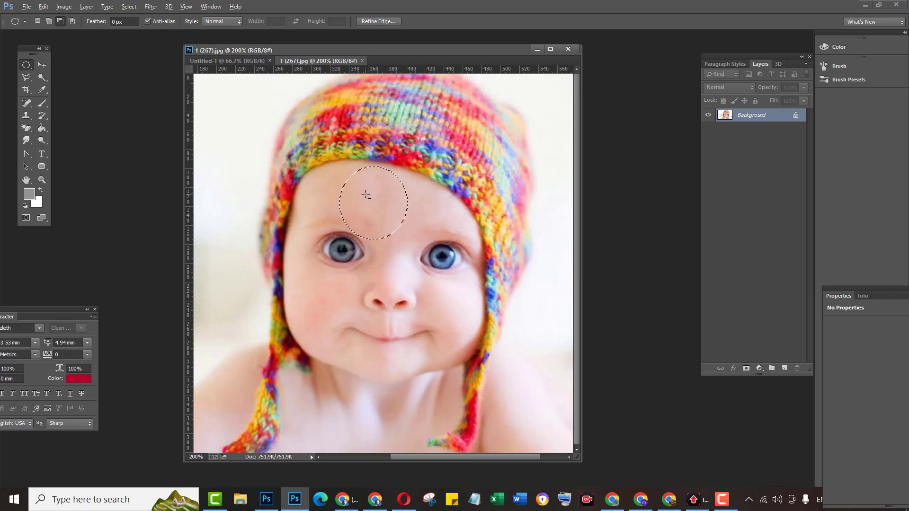
{"action": "left_click_drag", "start_coordinate": [366, 195], "coordinate": [393, 222]}
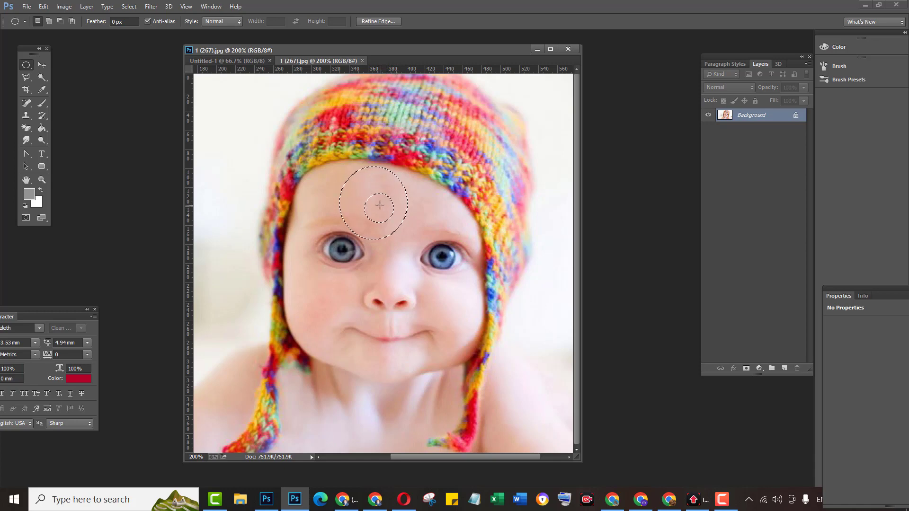
Try a brightness of 118 on the ring-shaped forehead selection, discarding the adjustment and the selection.
{"action": "left_click", "coordinate": [64, 6]}
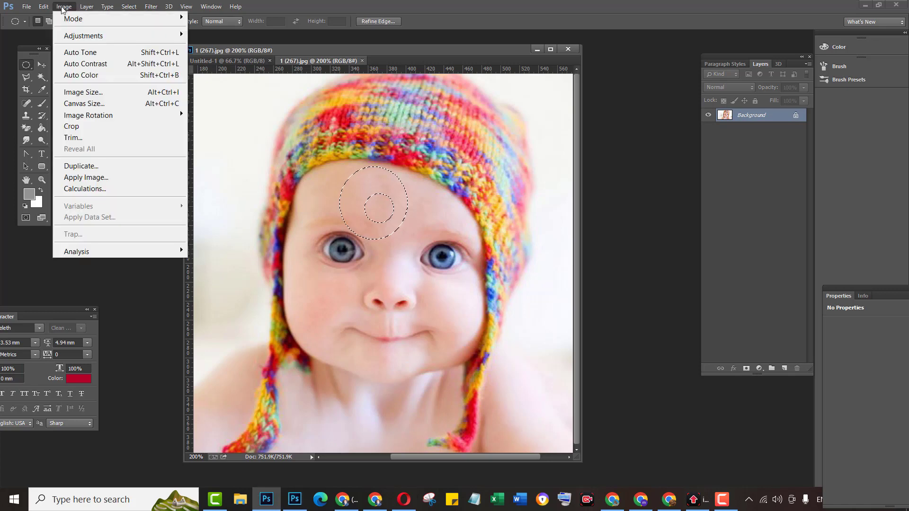
{"action": "mouse_move", "coordinate": [168, 36]}
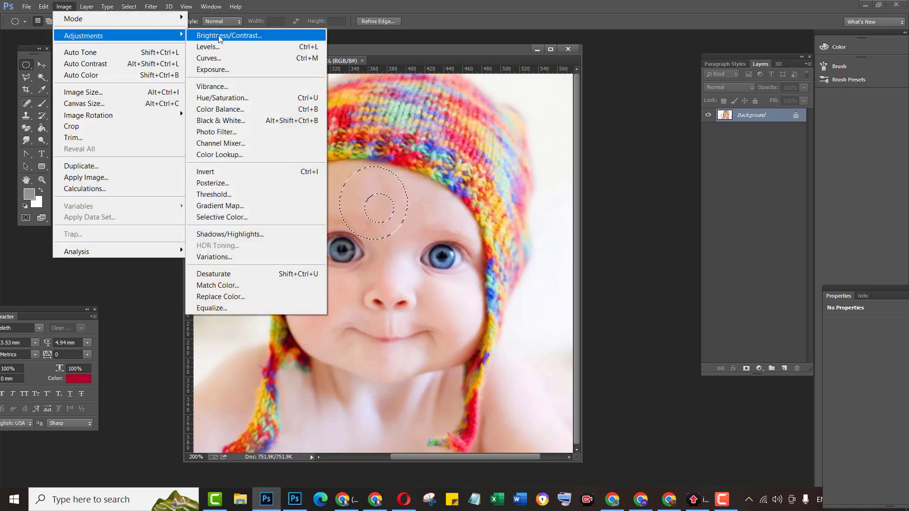
{"action": "left_click", "coordinate": [219, 36]}
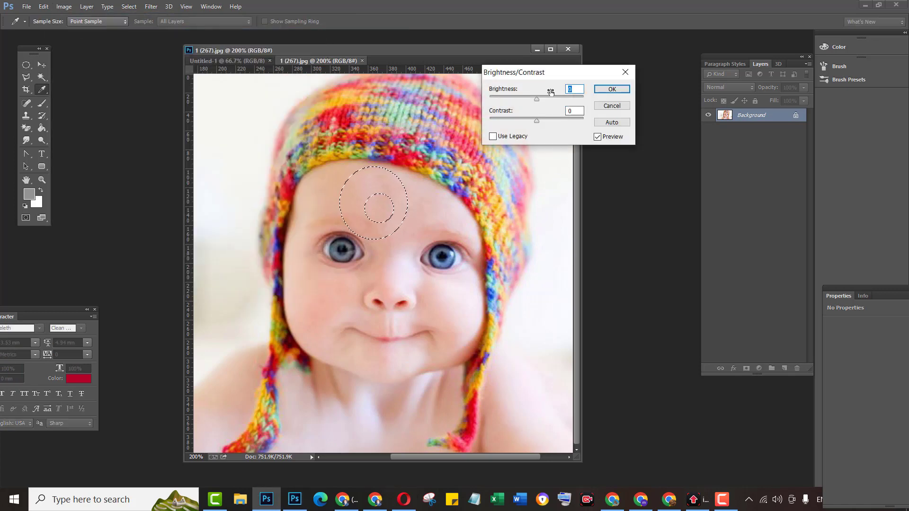
{"action": "left_click_drag", "start_coordinate": [535, 101], "coordinate": [574, 104]}
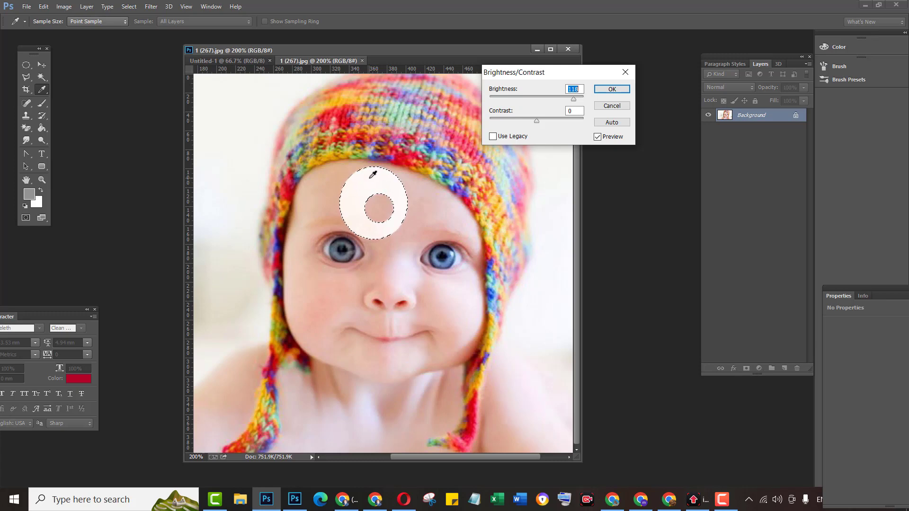
{"action": "left_click", "coordinate": [599, 110]}
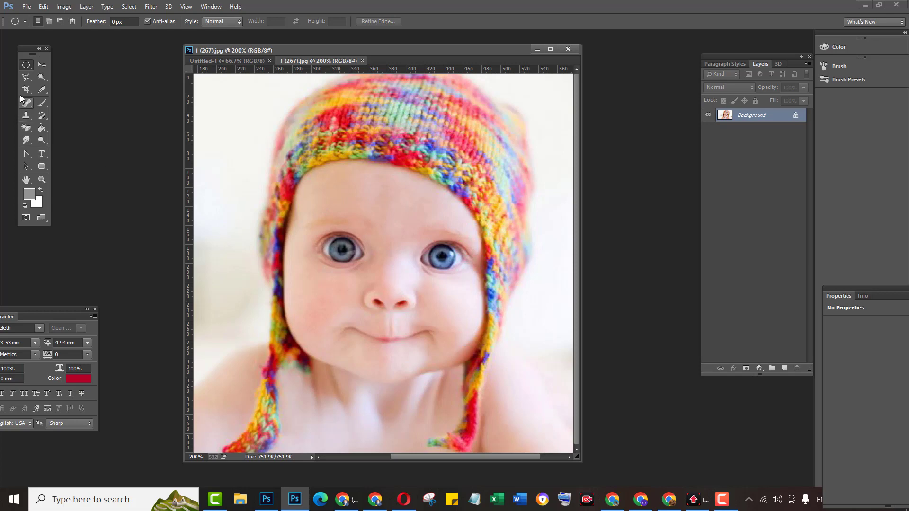
Outline the eye on the left side of the photo with a closed Polygonal Lasso selection at 600% zoom.
{"action": "left_click", "coordinate": [25, 81]}
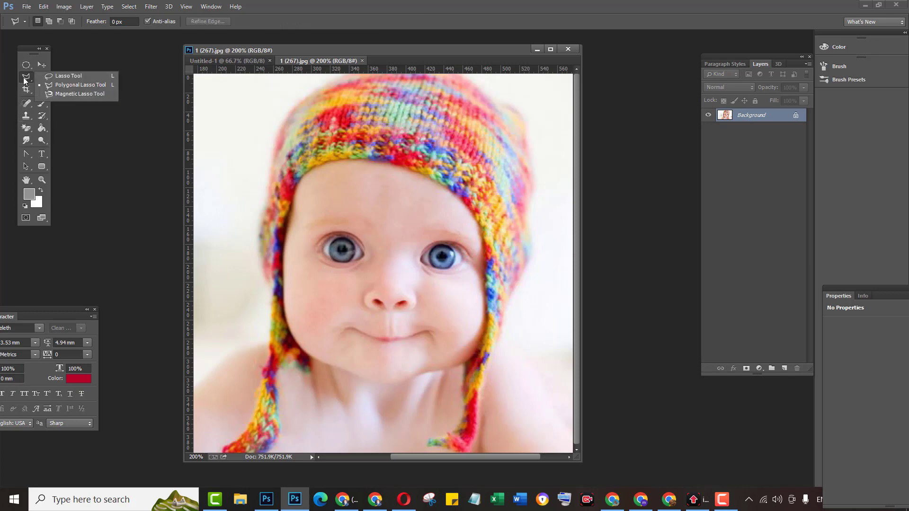
{"action": "left_click", "coordinate": [70, 87]}
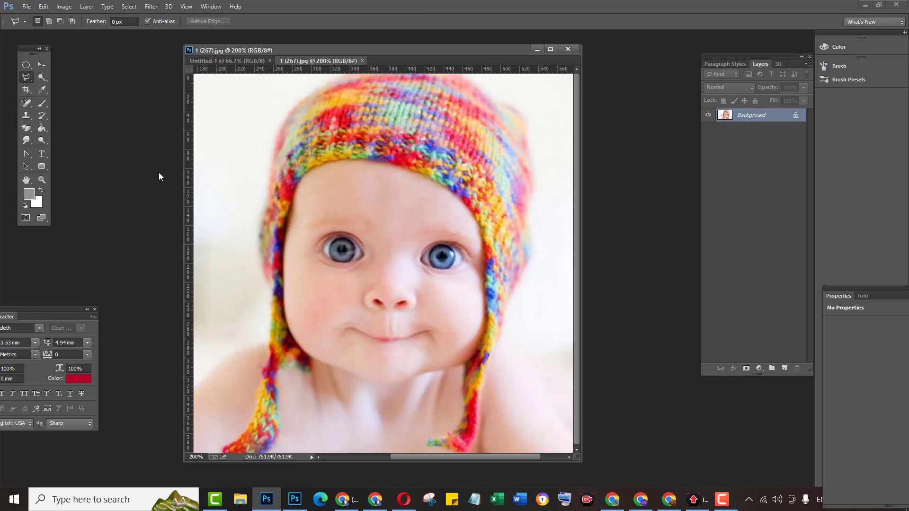
{"action": "left_click", "coordinate": [41, 181]}
{"action": "left_click", "coordinate": [343, 257]}
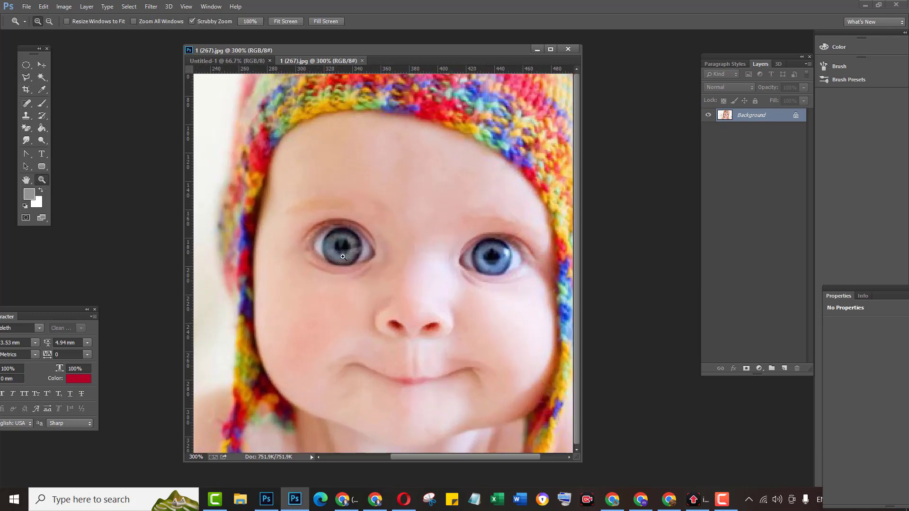
{"action": "left_click", "coordinate": [343, 257]}
{"action": "left_click", "coordinate": [343, 257]}
{"action": "left_click", "coordinate": [342, 256]}
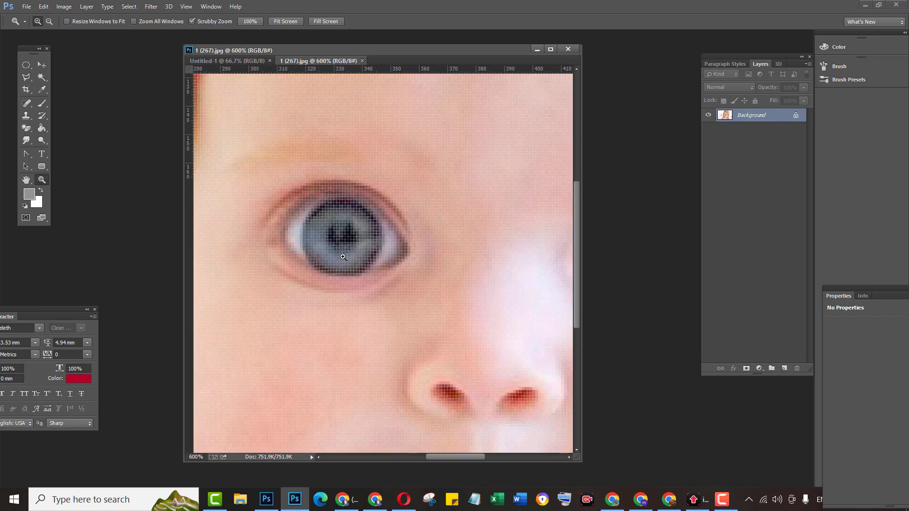
{"action": "left_click", "coordinate": [25, 77]}
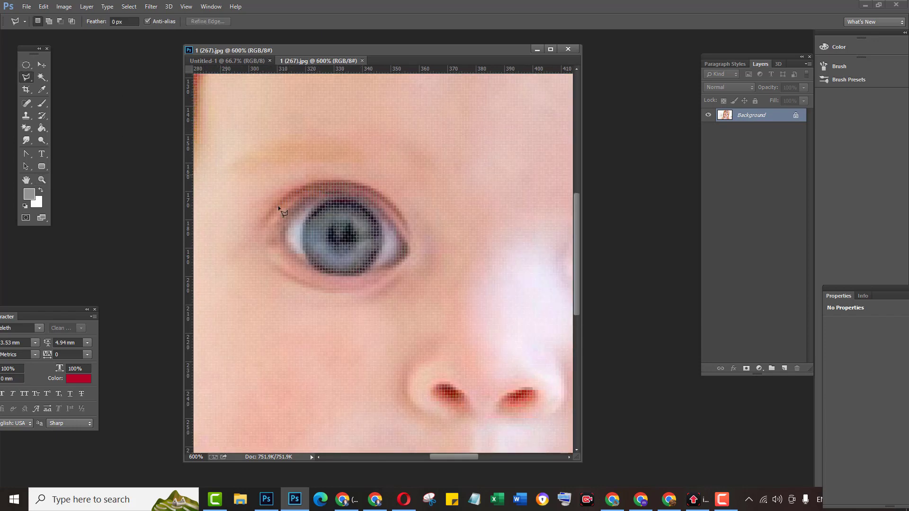
{"action": "left_click", "coordinate": [424, 249]}
{"action": "left_click", "coordinate": [406, 214]}
{"action": "left_click", "coordinate": [261, 214]}
{"action": "left_click", "coordinate": [238, 245]}
{"action": "left_click", "coordinate": [296, 284]}
{"action": "left_click", "coordinate": [367, 291]}
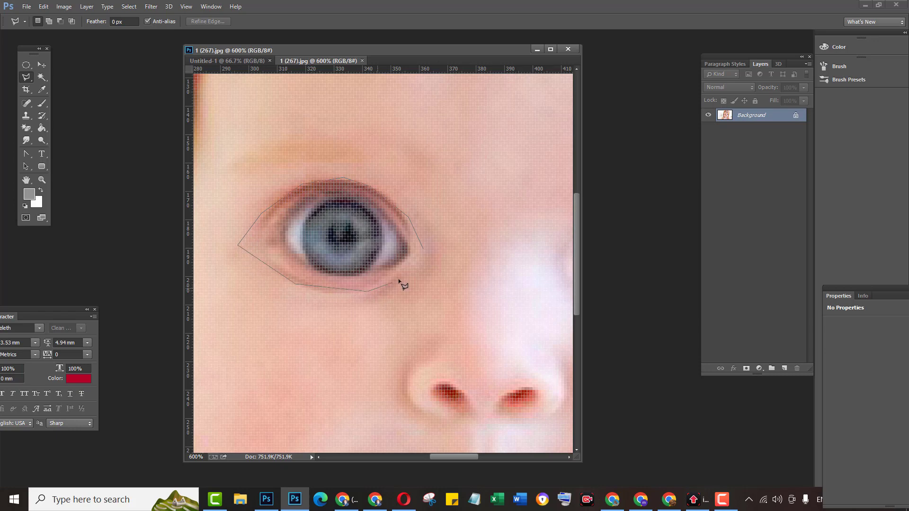
{"action": "left_click", "coordinate": [422, 250]}
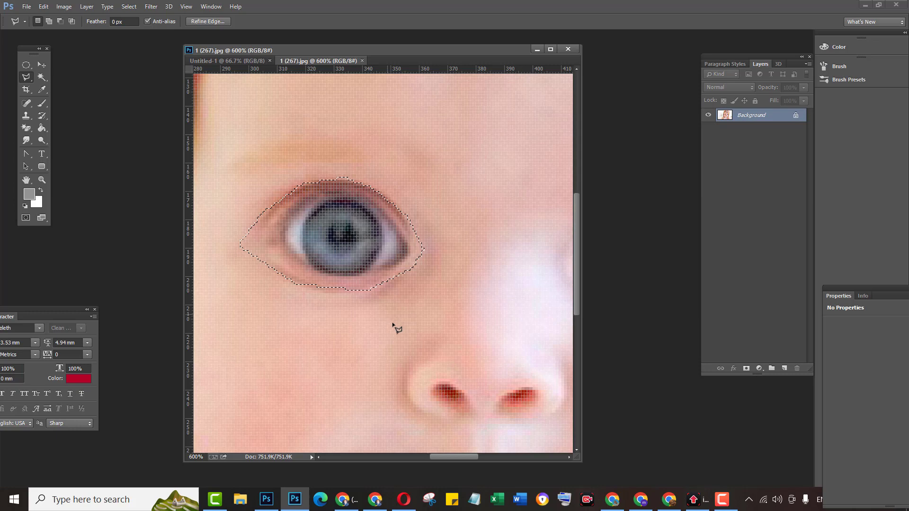
Extend the eye selection beyond the outer corner and along the lower eyelid using the Lasso tool in add mode.
{"action": "right_click", "coordinate": [26, 78]}
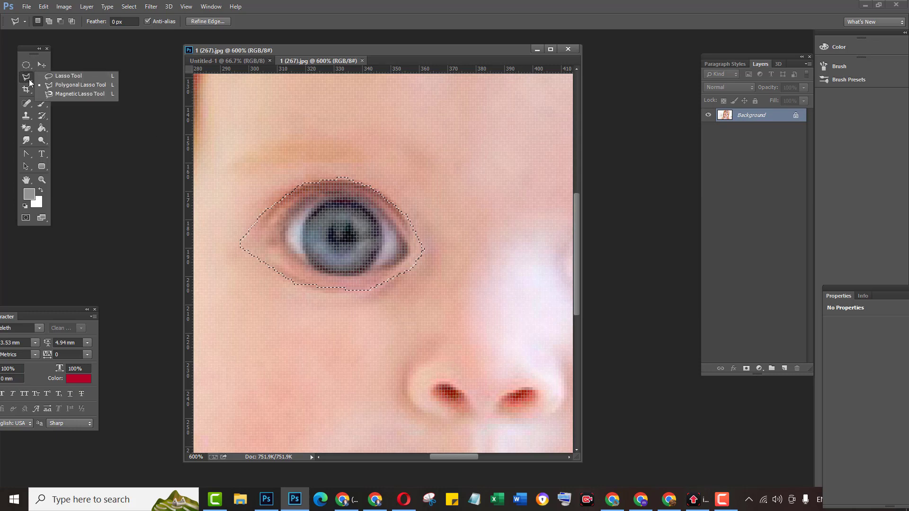
{"action": "left_click", "coordinate": [52, 77]}
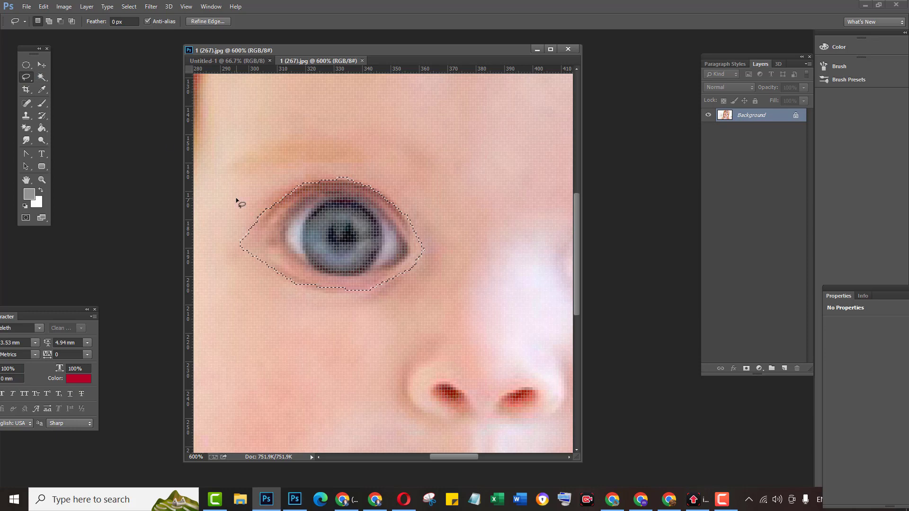
{"action": "key", "text": "shift"}
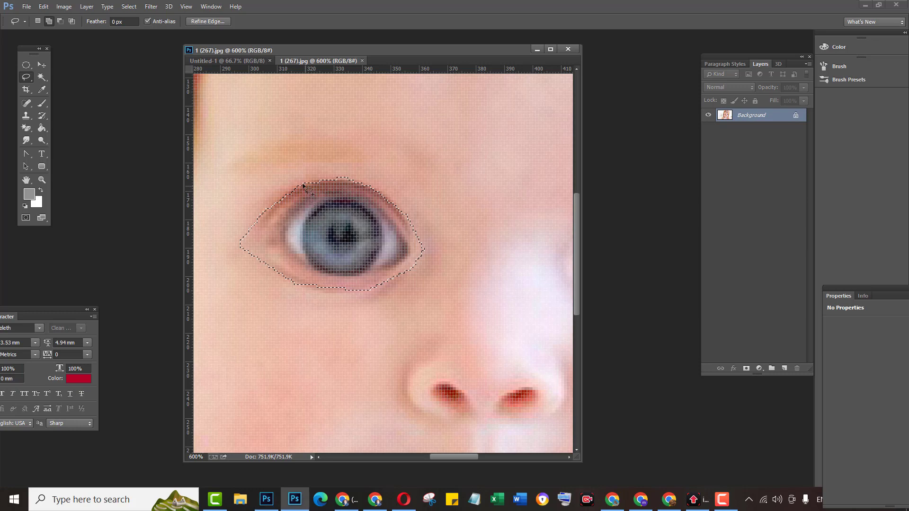
{"action": "mouse_move", "coordinate": [303, 183]}
{"action": "left_mouse_down"}
{"action": "mouse_move", "coordinate": [247, 191]}
{"action": "mouse_move", "coordinate": [217, 232]}
{"action": "mouse_move", "coordinate": [218, 251]}
{"action": "left_mouse_up"}
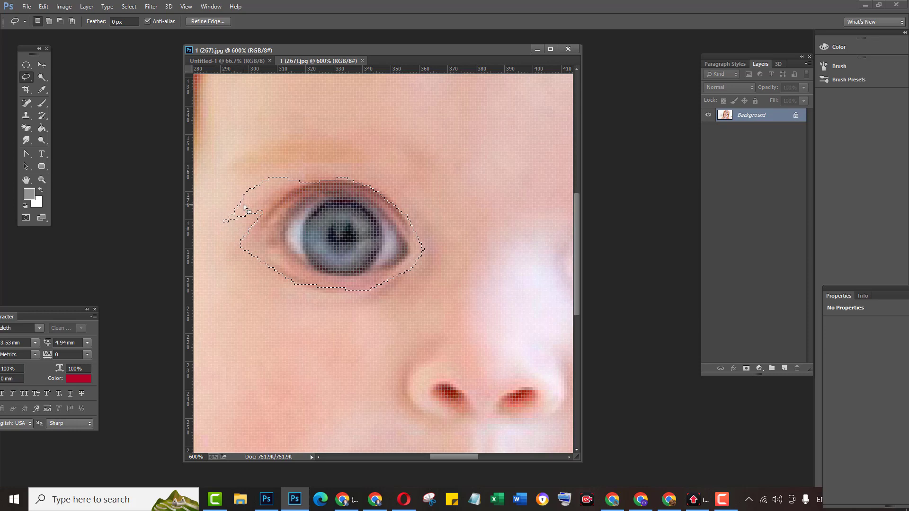
{"action": "mouse_move", "coordinate": [245, 204]}
{"action": "left_mouse_down"}
{"action": "mouse_move", "coordinate": [222, 228]}
{"action": "mouse_move", "coordinate": [224, 252]}
{"action": "mouse_move", "coordinate": [274, 264]}
{"action": "left_mouse_up"}
{"action": "mouse_move", "coordinate": [266, 211]}
{"action": "left_mouse_down"}
{"action": "mouse_move", "coordinate": [270, 204]}
{"action": "mouse_move", "coordinate": [246, 204]}
{"action": "mouse_move", "coordinate": [247, 238]}
{"action": "left_mouse_up"}
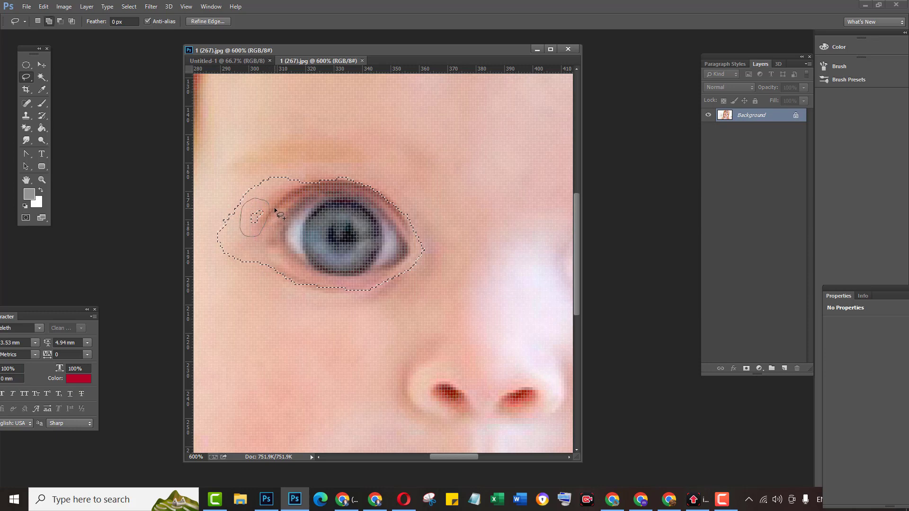
{"action": "left_click_drag", "start_coordinate": [275, 209], "coordinate": [275, 207]}
{"action": "mouse_move", "coordinate": [232, 243]}
{"action": "left_mouse_down"}
{"action": "mouse_move", "coordinate": [237, 266]}
{"action": "mouse_move", "coordinate": [276, 294]}
{"action": "mouse_move", "coordinate": [370, 285]}
{"action": "left_mouse_up"}
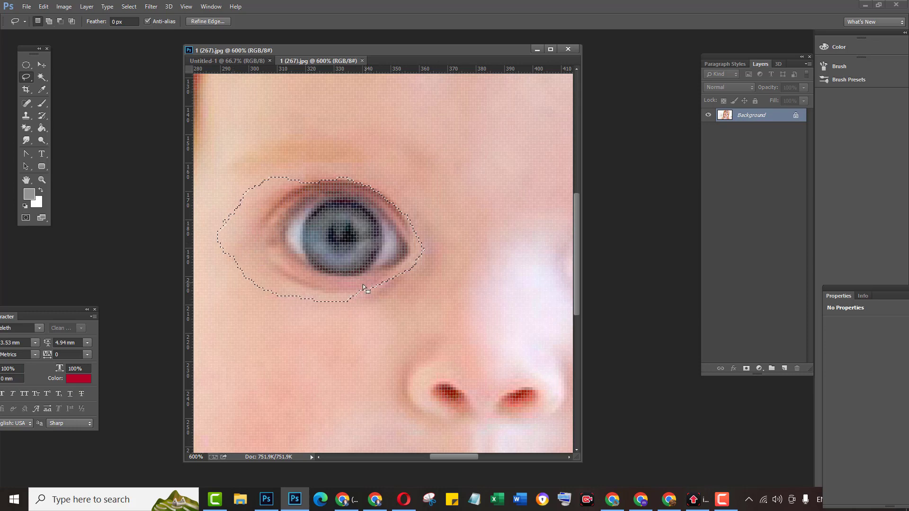
Add freehand areas below the inner eye corner and above the upper eyelid to the eye selection.
{"action": "mouse_move", "coordinate": [312, 296]}
{"action": "left_mouse_down"}
{"action": "mouse_move", "coordinate": [355, 320]}
{"action": "mouse_move", "coordinate": [395, 319]}
{"action": "mouse_move", "coordinate": [419, 298]}
{"action": "left_mouse_up"}
{"action": "left_click_drag", "start_coordinate": [415, 260], "coordinate": [413, 256]}
{"action": "left_click_drag", "start_coordinate": [261, 192], "coordinate": [348, 189]}
{"action": "mouse_move", "coordinate": [361, 150]}
{"action": "left_mouse_down"}
{"action": "mouse_move", "coordinate": [324, 146]}
{"action": "mouse_move", "coordinate": [251, 166]}
{"action": "mouse_move", "coordinate": [255, 188]}
{"action": "mouse_move", "coordinate": [275, 192]}
{"action": "left_mouse_up"}
Subtract freehand areas above the eye and around its outer corner from the selection, and finally deselect everything.
{"action": "key", "text": "alt"}
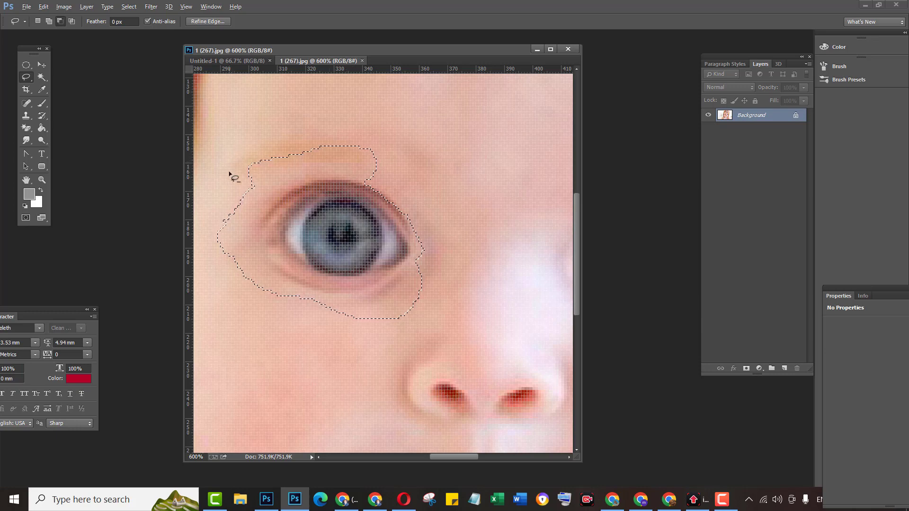
{"action": "mouse_move", "coordinate": [229, 175]}
{"action": "left_mouse_down"}
{"action": "mouse_move", "coordinate": [330, 132]}
{"action": "mouse_move", "coordinate": [365, 132]}
{"action": "mouse_move", "coordinate": [406, 164]}
{"action": "mouse_move", "coordinate": [397, 183]}
{"action": "mouse_move", "coordinate": [334, 182]}
{"action": "left_mouse_up"}
{"action": "mouse_move", "coordinate": [271, 182]}
{"action": "left_mouse_down"}
{"action": "mouse_move", "coordinate": [227, 179]}
{"action": "mouse_move", "coordinate": [221, 165]}
{"action": "left_mouse_up"}
{"action": "mouse_move", "coordinate": [262, 209]}
{"action": "left_mouse_down"}
{"action": "mouse_move", "coordinate": [292, 177]}
{"action": "mouse_move", "coordinate": [268, 160]}
{"action": "mouse_move", "coordinate": [218, 177]}
{"action": "mouse_move", "coordinate": [215, 200]}
{"action": "mouse_move", "coordinate": [269, 206]}
{"action": "left_mouse_up"}
{"action": "key", "text": "alt"}
{"action": "mouse_move", "coordinate": [216, 289]}
{"action": "left_mouse_down"}
{"action": "mouse_move", "coordinate": [255, 248]}
{"action": "mouse_move", "coordinate": [256, 202]}
{"action": "mouse_move", "coordinate": [219, 204]}
{"action": "mouse_move", "coordinate": [211, 260]}
{"action": "mouse_move", "coordinate": [237, 300]}
{"action": "left_mouse_up"}
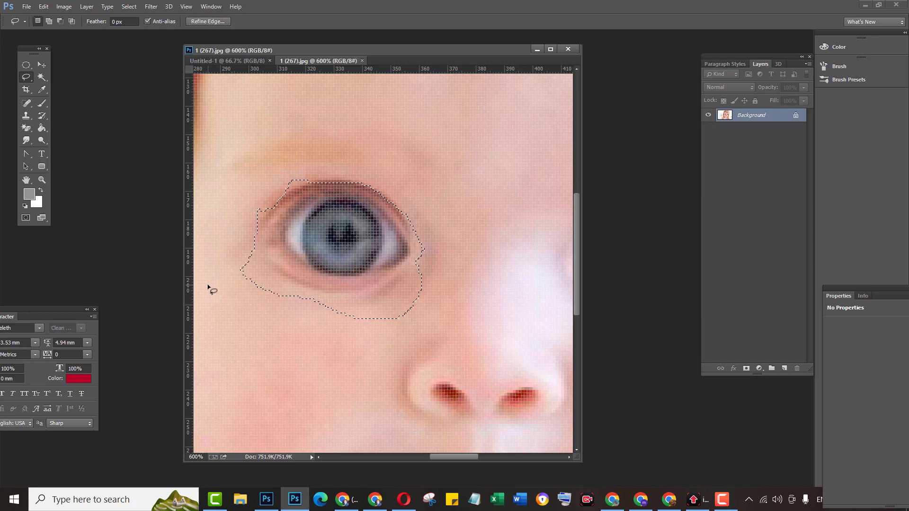
{"action": "key", "text": "alt"}
{"action": "mouse_move", "coordinate": [215, 258]}
{"action": "left_mouse_down"}
{"action": "mouse_move", "coordinate": [276, 313]}
{"action": "mouse_move", "coordinate": [276, 266]}
{"action": "mouse_move", "coordinate": [223, 257]}
{"action": "mouse_move", "coordinate": [217, 270]}
{"action": "left_mouse_up"}
{"action": "key", "text": "ctrl+d"}
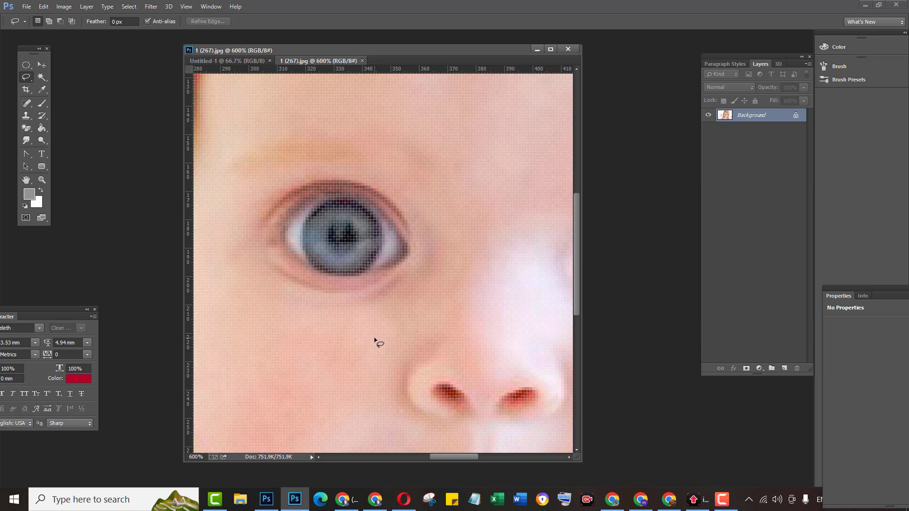
{"action": "scroll", "coordinate": [377, 342], "scroll_direction": "down", "scroll_amount": 2}
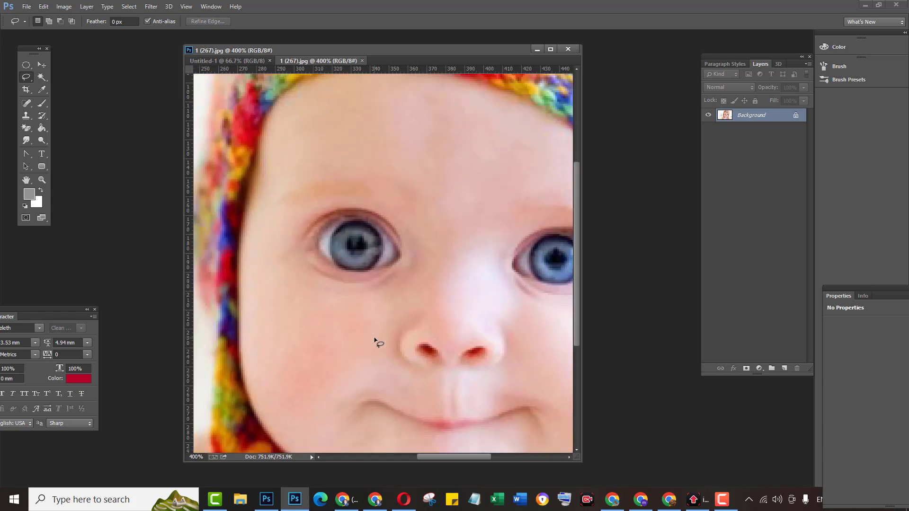
Select the irises of both eyes with the Elliptical Marquee tool, adding the second iris to the first selection.
{"action": "left_click_drag", "start_coordinate": [423, 350], "coordinate": [373, 335]}
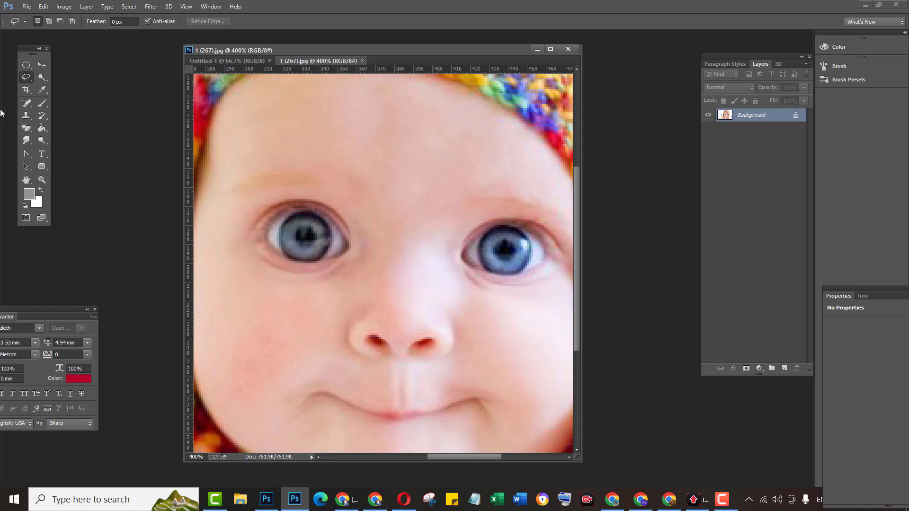
{"action": "left_click", "coordinate": [26, 65]}
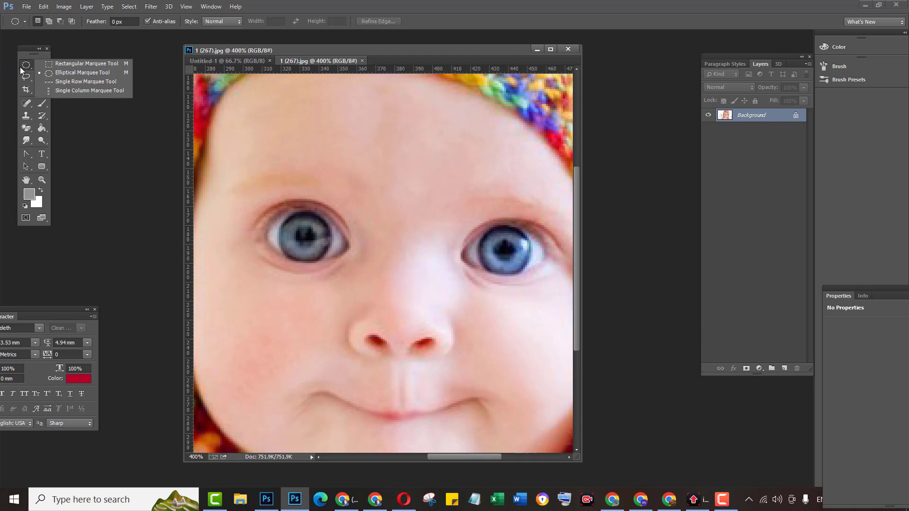
{"action": "left_click", "coordinate": [55, 74]}
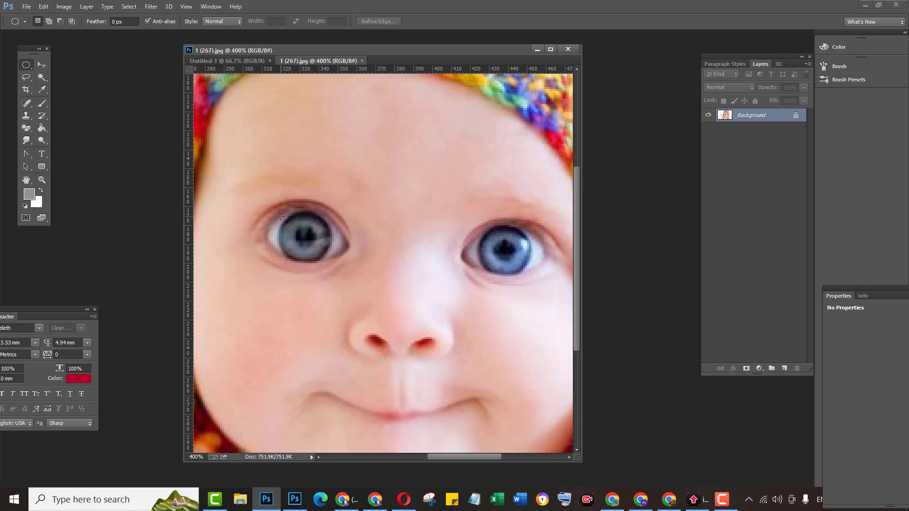
{"action": "left_click_drag", "start_coordinate": [281, 217], "coordinate": [352, 260]}
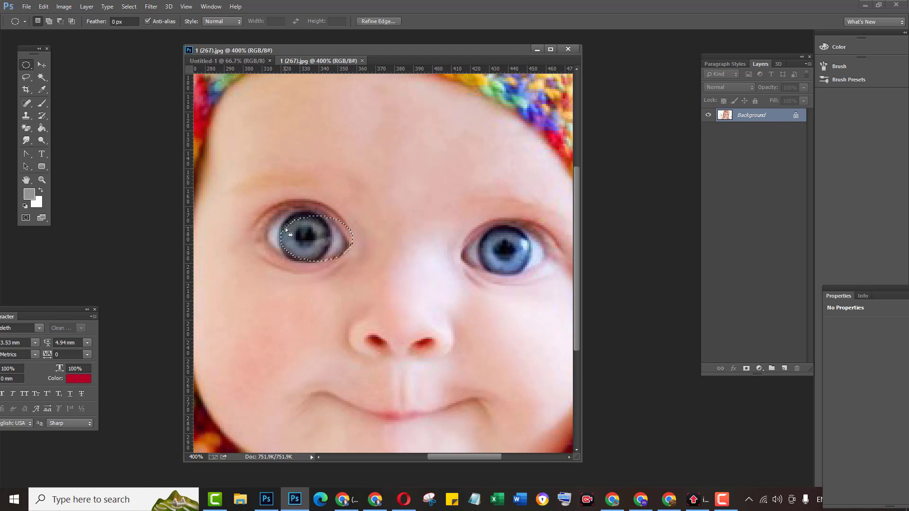
{"action": "left_click_drag", "start_coordinate": [289, 214], "coordinate": [334, 257]}
{"action": "key", "text": "shift"}
{"action": "left_click_drag", "start_coordinate": [482, 230], "coordinate": [529, 272]}
Subtract an ellipse about 11 px wide over each pupil so that only the iris rings stay selected.
{"action": "key", "text": "alt"}
{"action": "left_click_drag", "start_coordinate": [295, 224], "coordinate": [316, 245]}
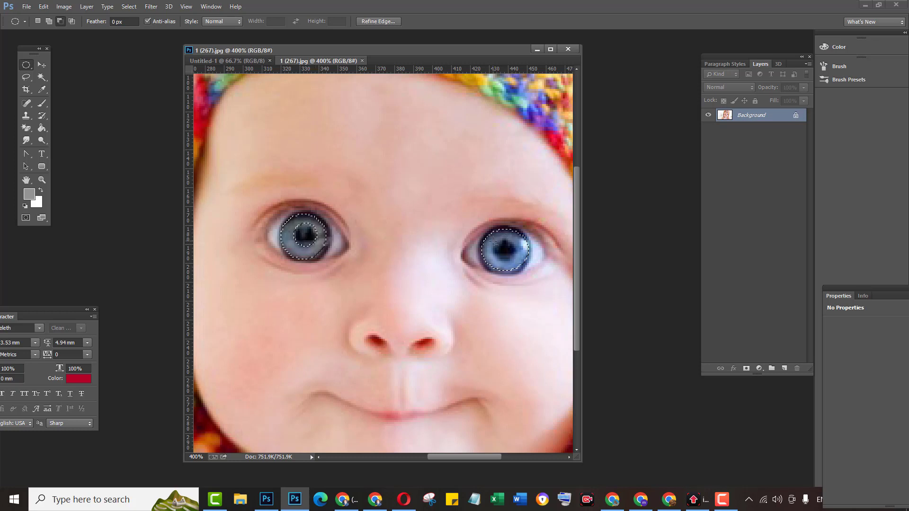
{"action": "left_click_drag", "start_coordinate": [494, 243], "coordinate": [496, 247]}
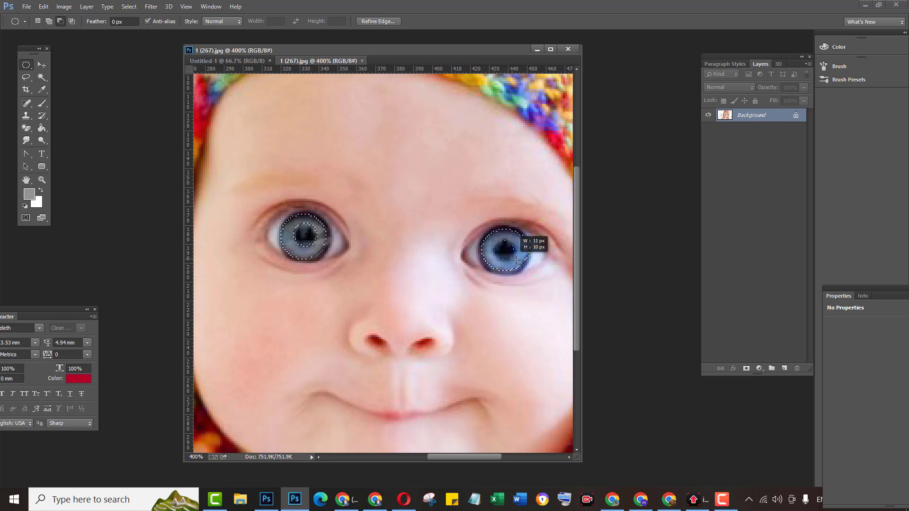
{"action": "left_click_drag", "start_coordinate": [519, 260], "coordinate": [520, 261]}
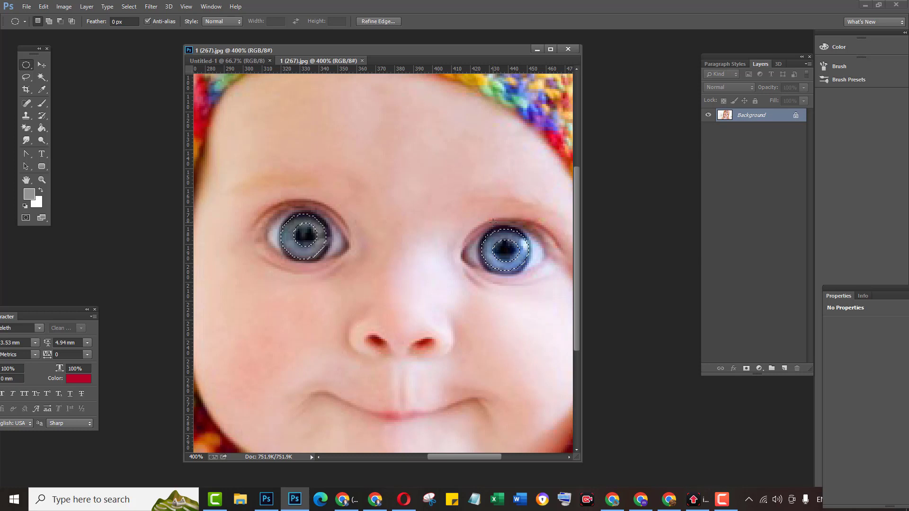
Feather the iris selection with a radius of 2 pixels.
{"action": "left_click", "coordinate": [128, 7]}
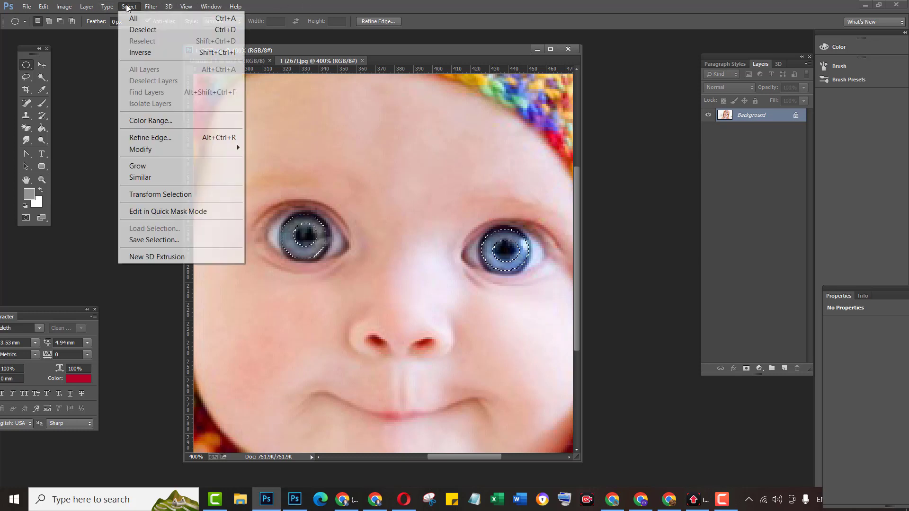
{"action": "mouse_move", "coordinate": [224, 150]}
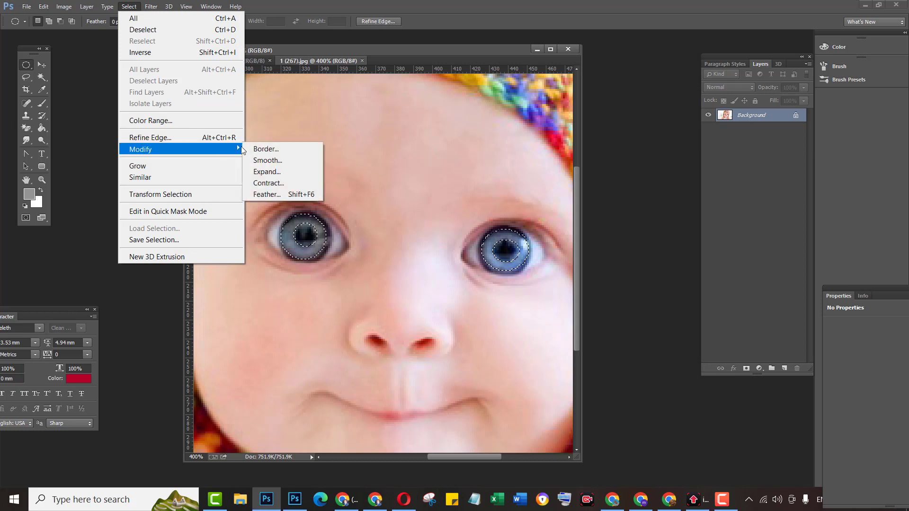
{"action": "left_click", "coordinate": [288, 195]}
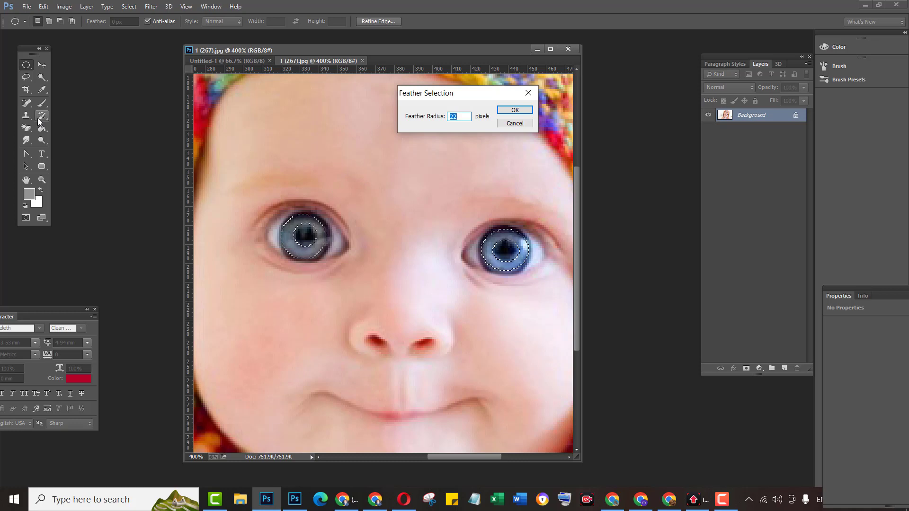
{"action": "type", "text": "2"}
{"action": "left_click", "coordinate": [525, 112]}
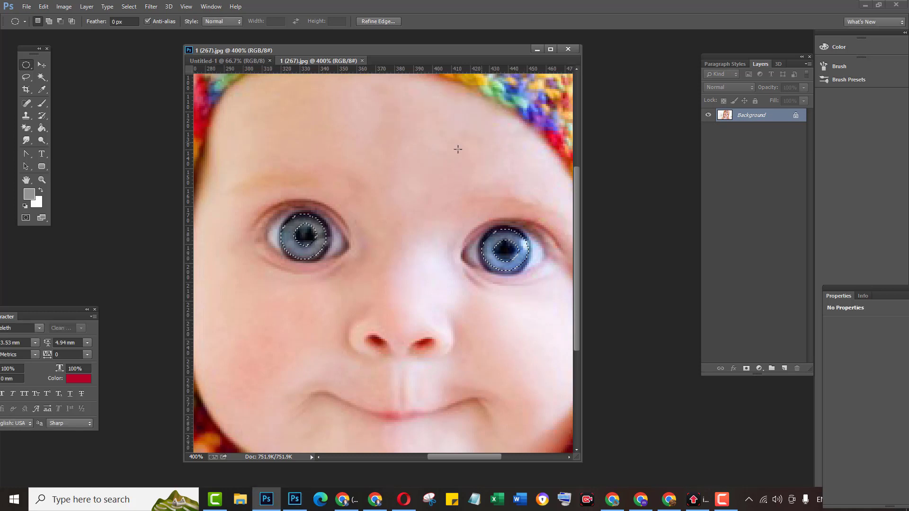
{"action": "left_click", "coordinate": [65, 9]}
{"action": "mouse_move", "coordinate": [137, 40]}
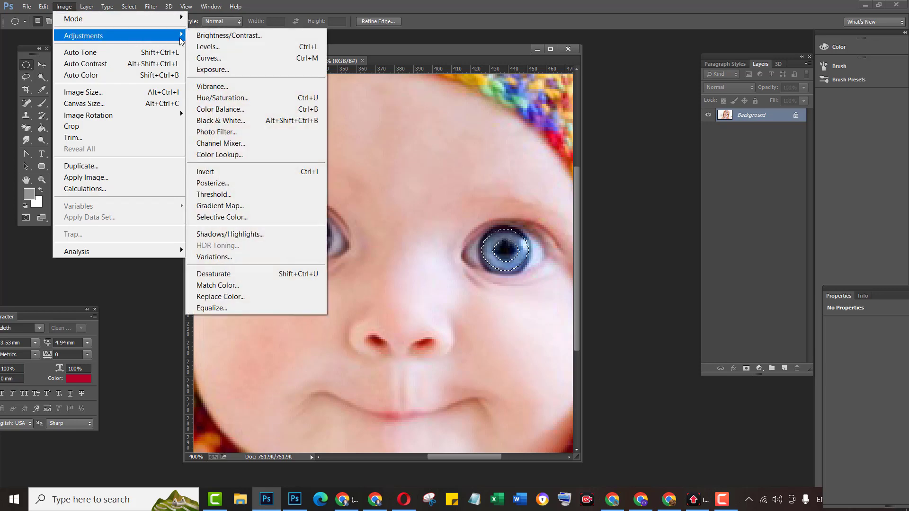
{"action": "left_click", "coordinate": [211, 97]}
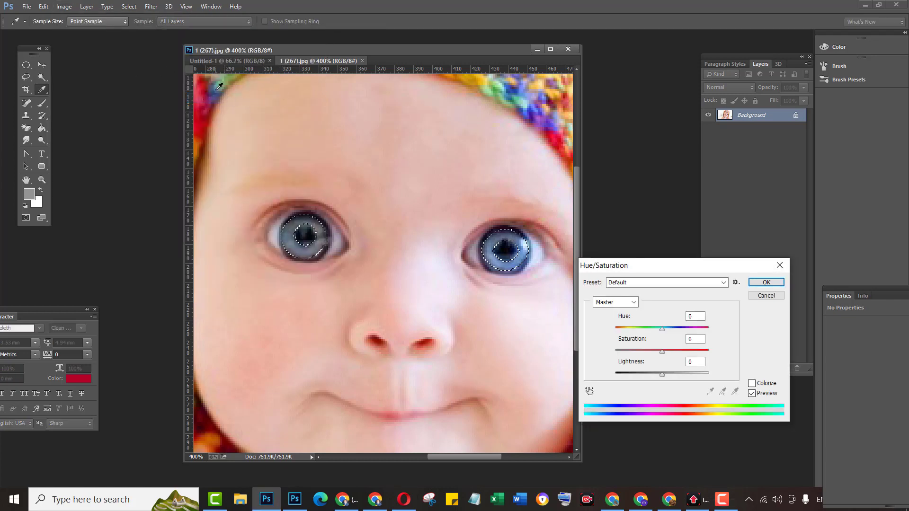
{"action": "key", "text": "ctrl+h"}
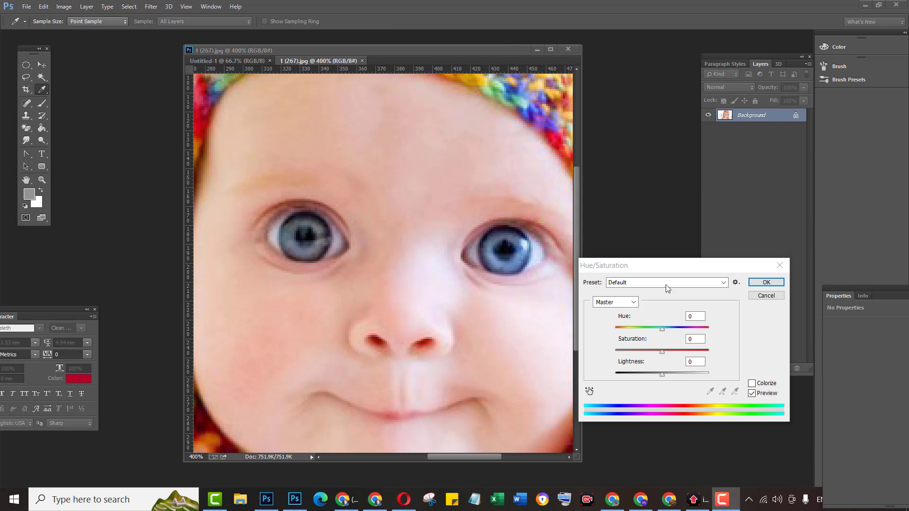
{"action": "left_click", "coordinate": [760, 302]}
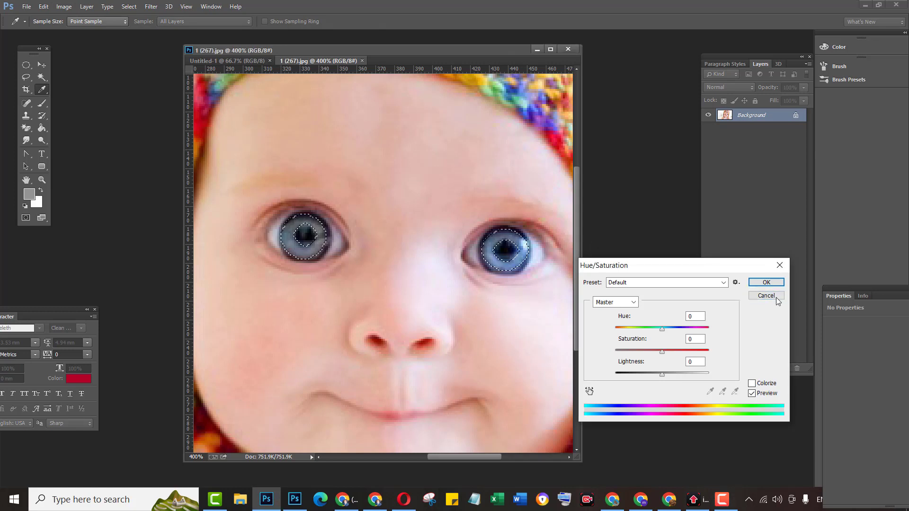
{"action": "left_click", "coordinate": [766, 295]}
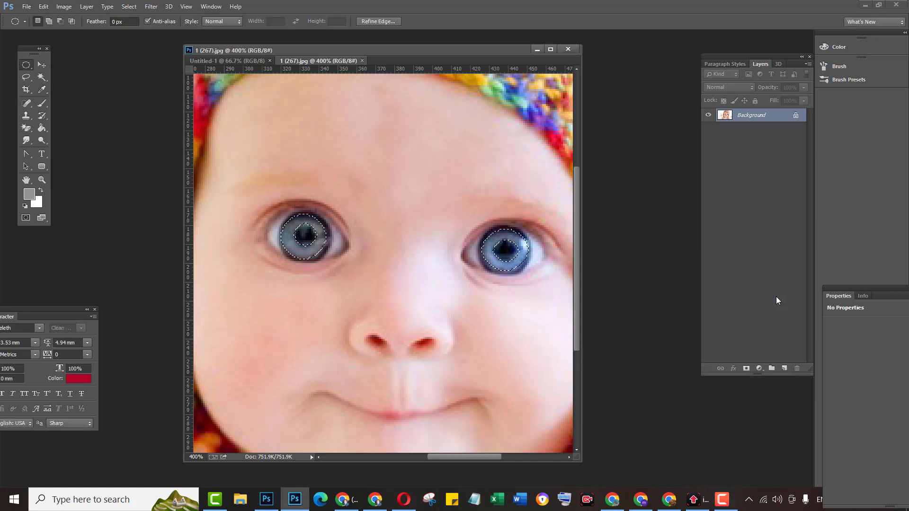
Recolour the selected irises purple with a Color Balance adjustment on the midtones, using Cyan–Red +100 and Magenta–Green -93.
{"action": "key", "text": "ctrl+b"}
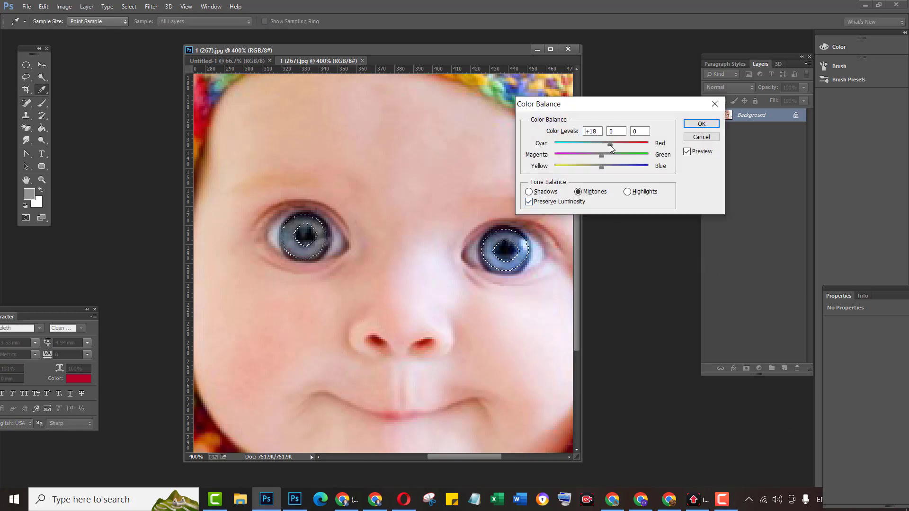
{"action": "left_click_drag", "start_coordinate": [610, 145], "coordinate": [667, 145]}
{"action": "left_click_drag", "start_coordinate": [570, 144], "coordinate": [682, 153]}
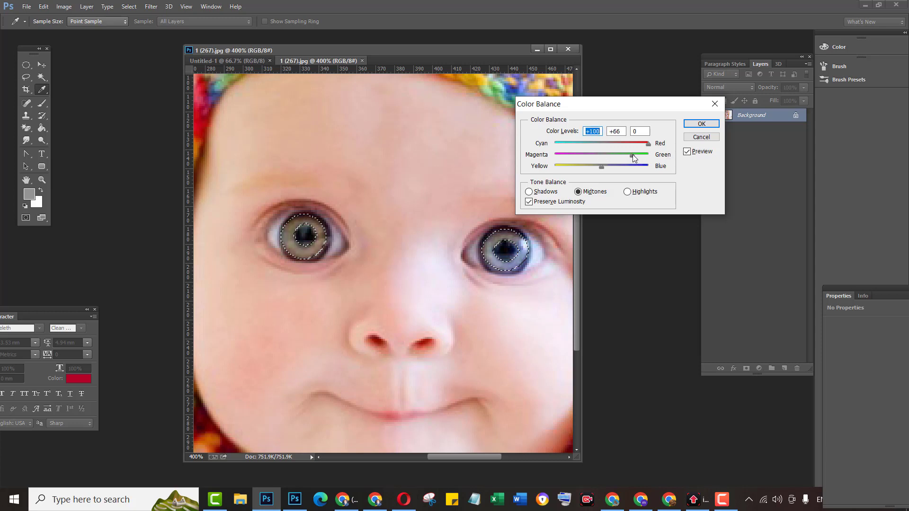
{"action": "left_click_drag", "start_coordinate": [604, 155], "coordinate": [558, 152]}
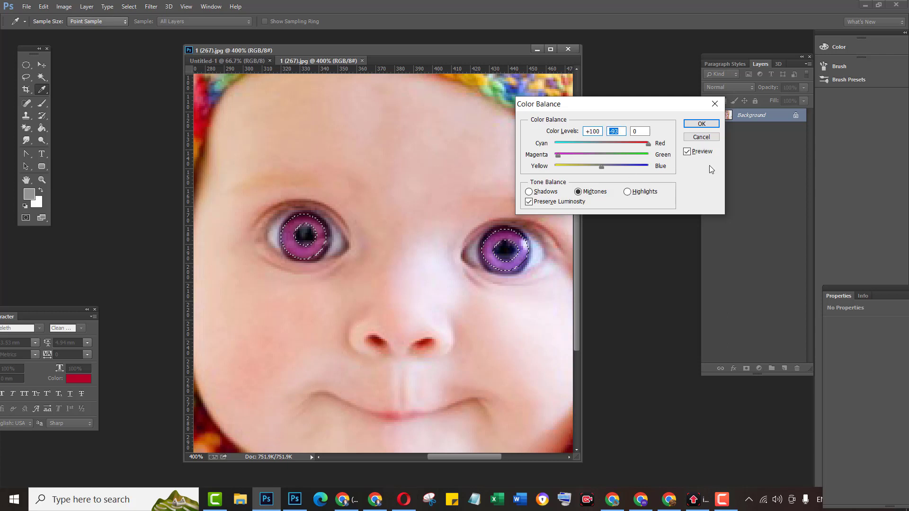
{"action": "left_click", "coordinate": [709, 125]}
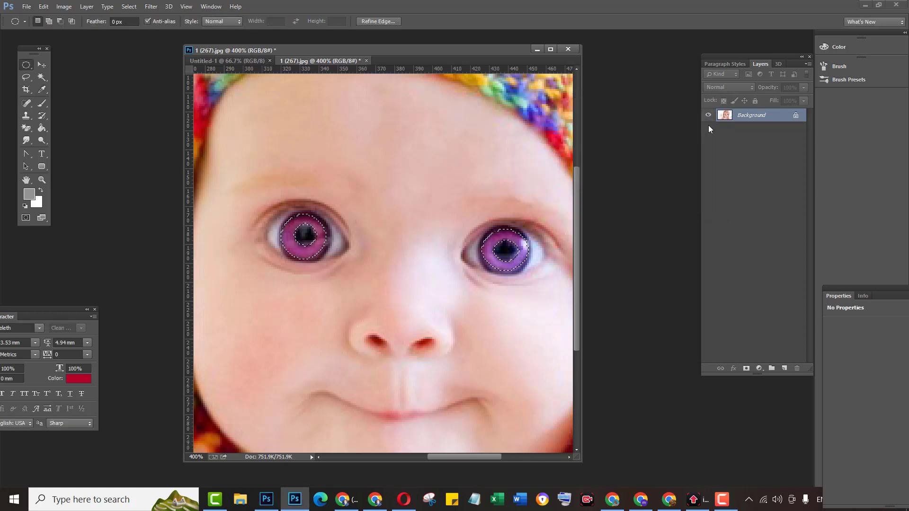
Deselect the irises and check the recoloured eyes on the whole face at 200% zoom.
{"action": "key", "text": "ctrl+1"}
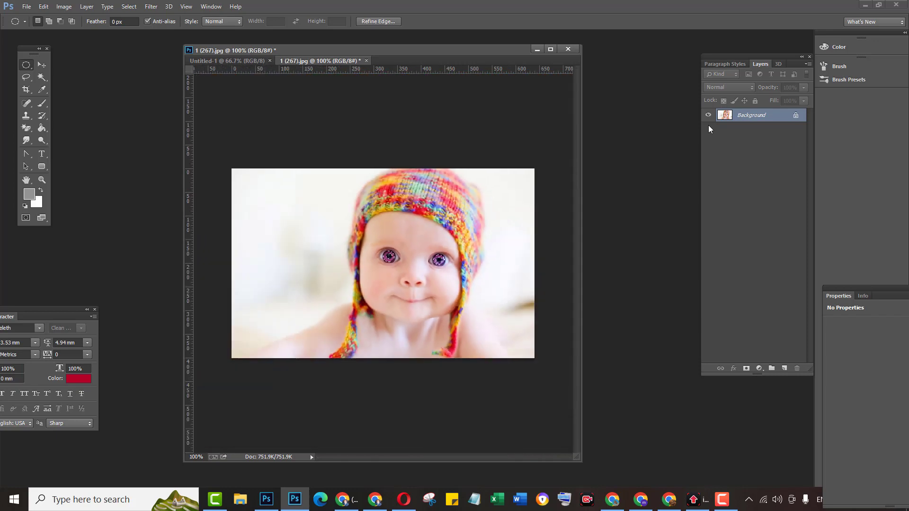
{"action": "key", "text": "ctrl+d"}
{"action": "key", "text": "ctrl+plus"}
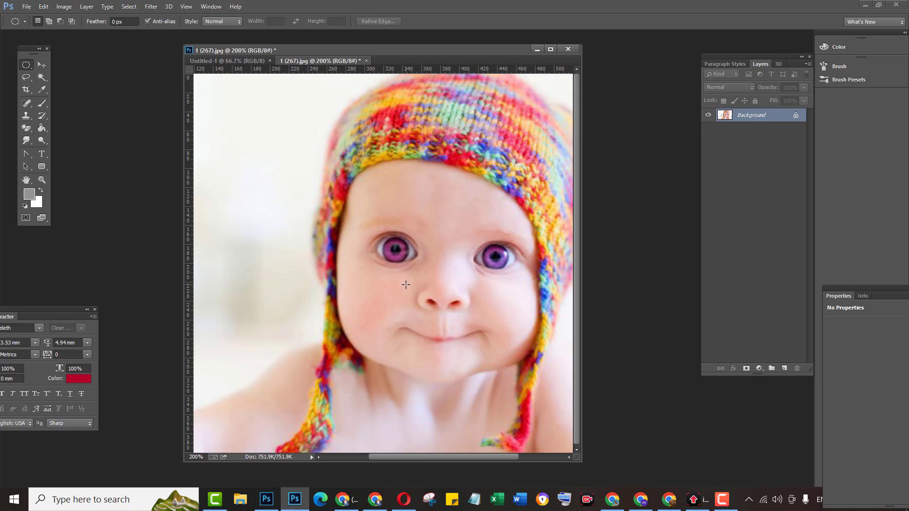
{"action": "left_click_drag", "start_coordinate": [488, 456], "coordinate": [522, 457]}
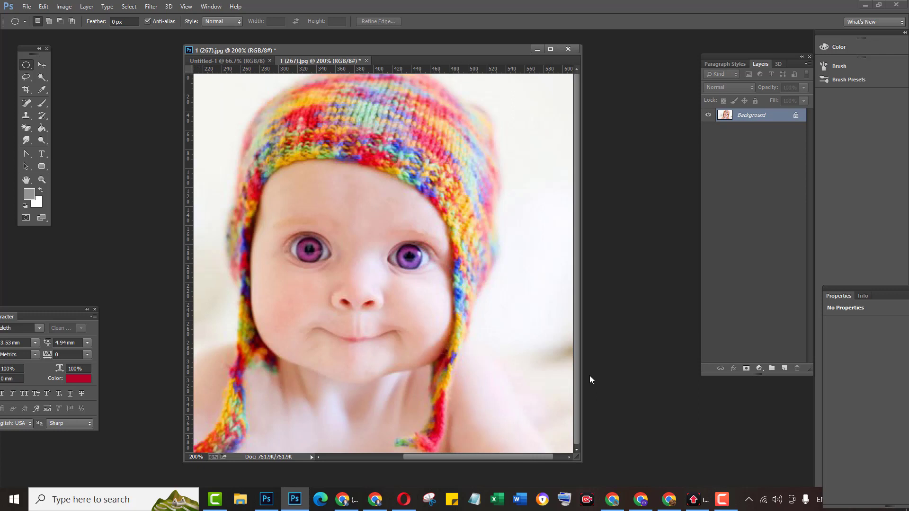